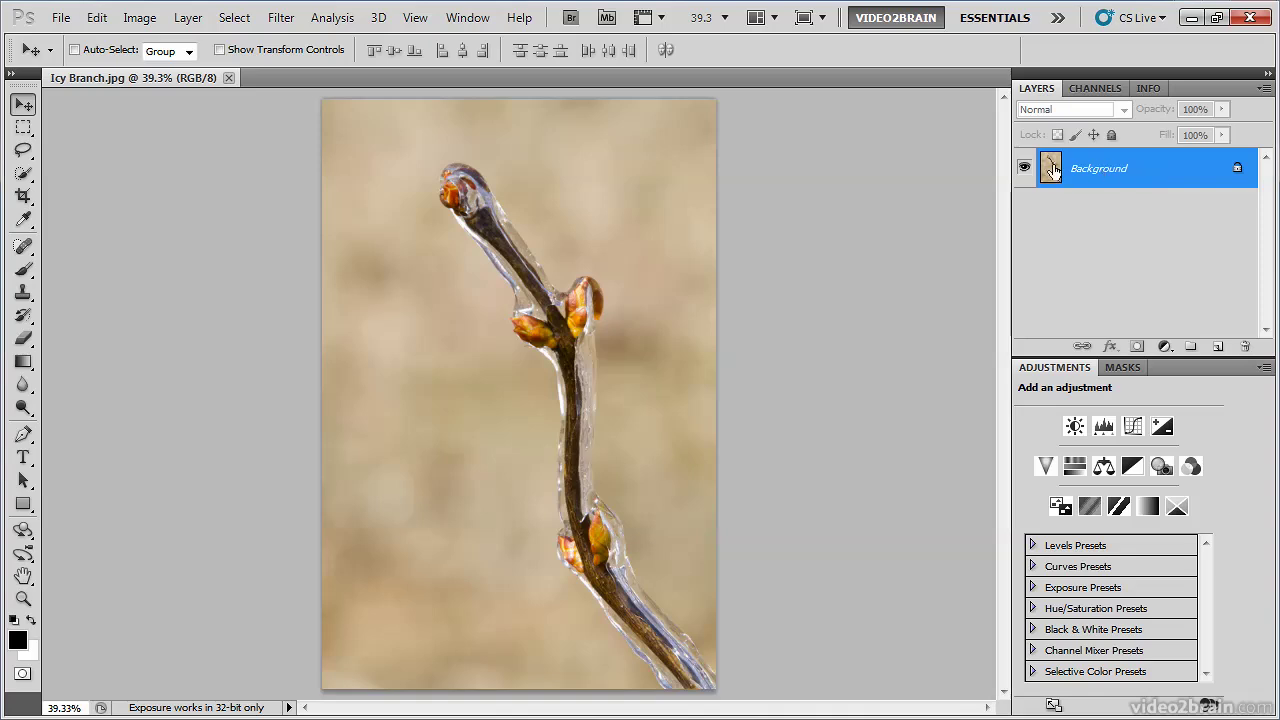
# - Duplicate the Background layer and apply Stylize > Find Edges to the copy
pyautogui.moveTo(1053, 170); pyautogui.dragTo(1223, 347)
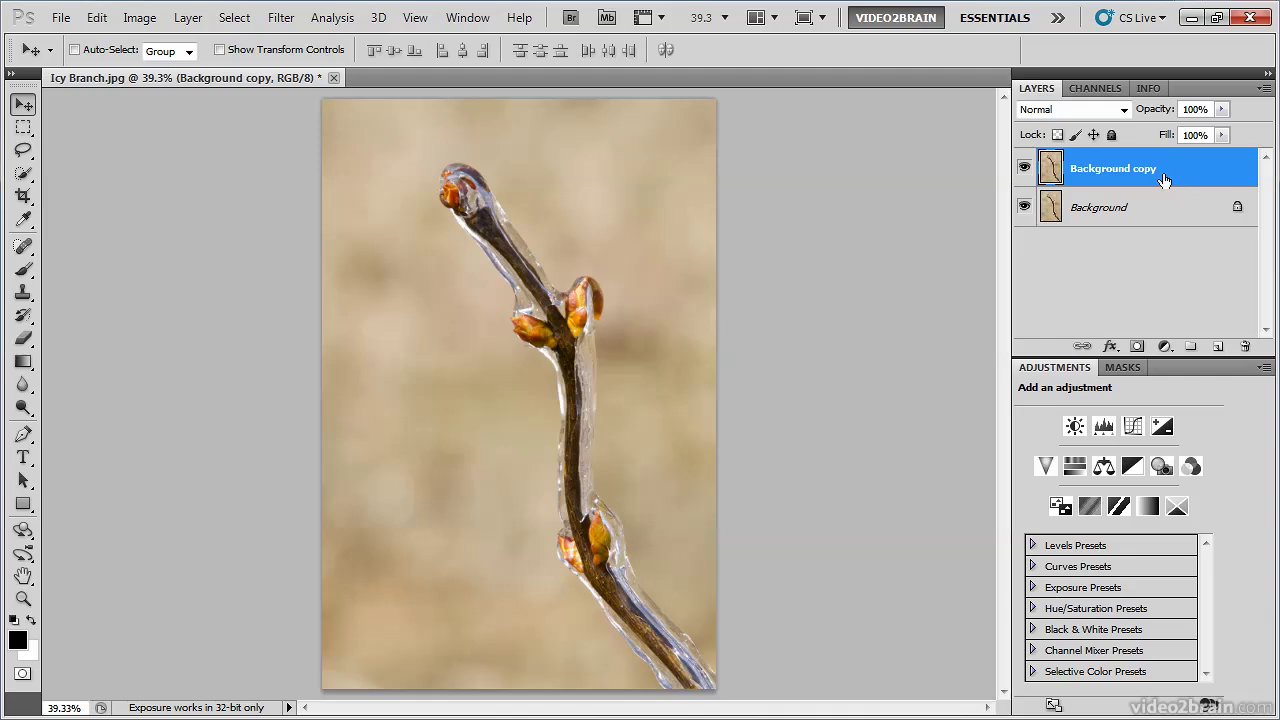
pyautogui.click(281, 17)
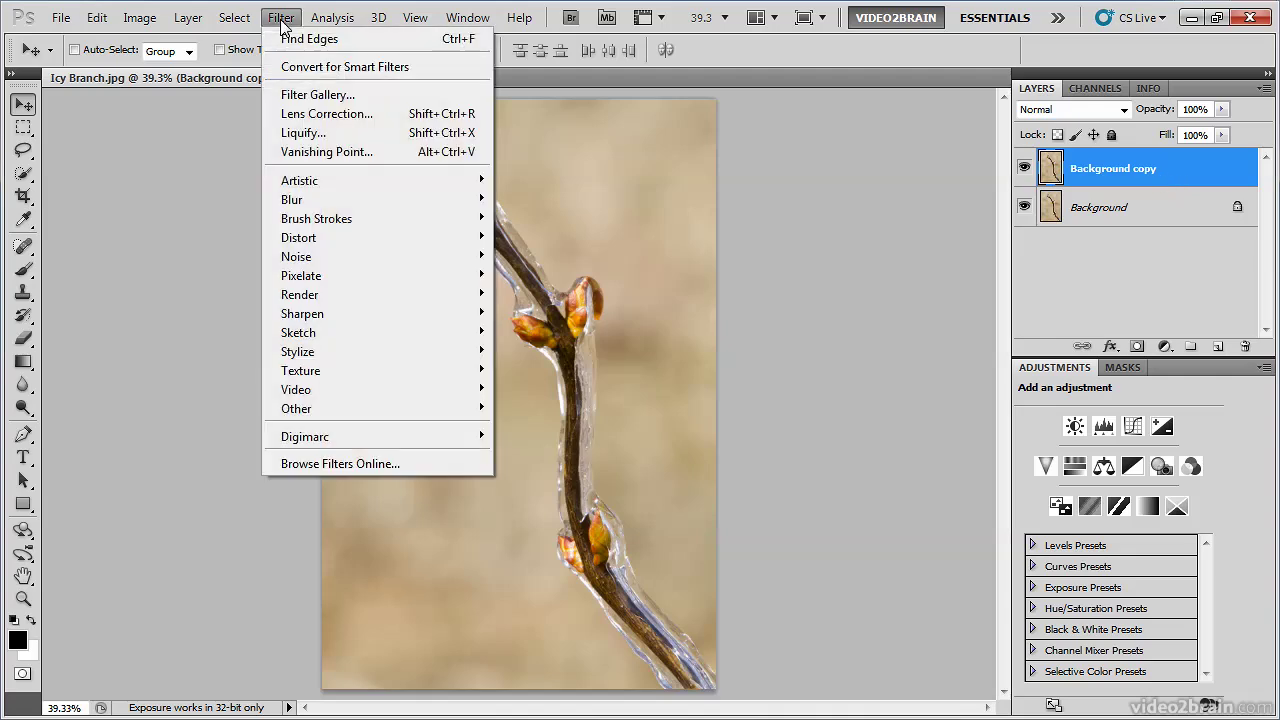
pyautogui.moveTo(372, 354)
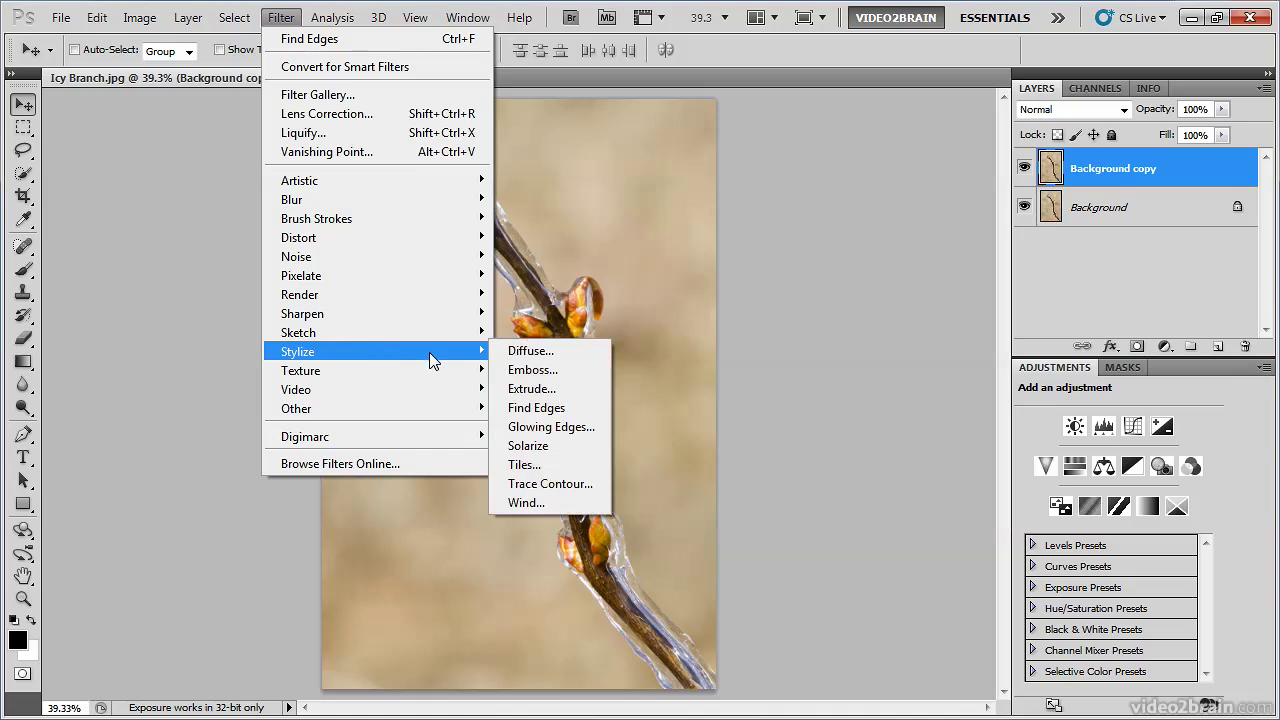
pyautogui.click(598, 416)
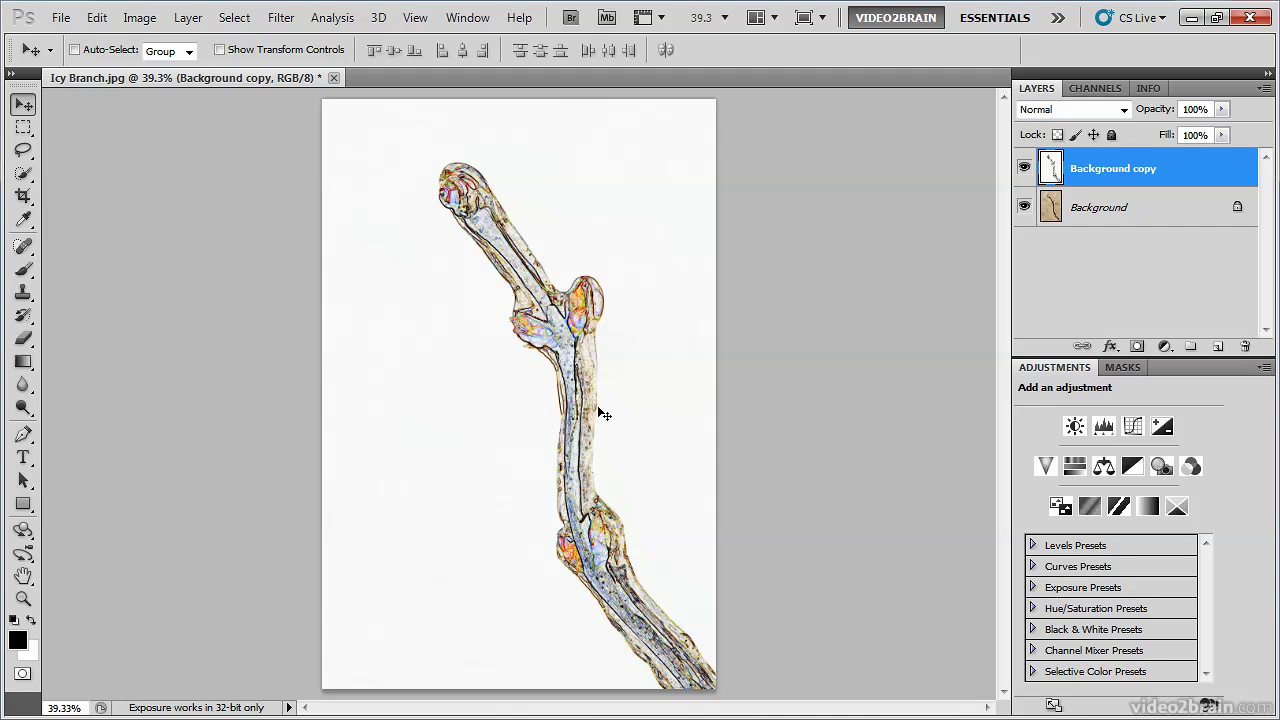
# - Set the Background copy layer's blend mode to Luminosity
pyautogui.click(1114, 108)
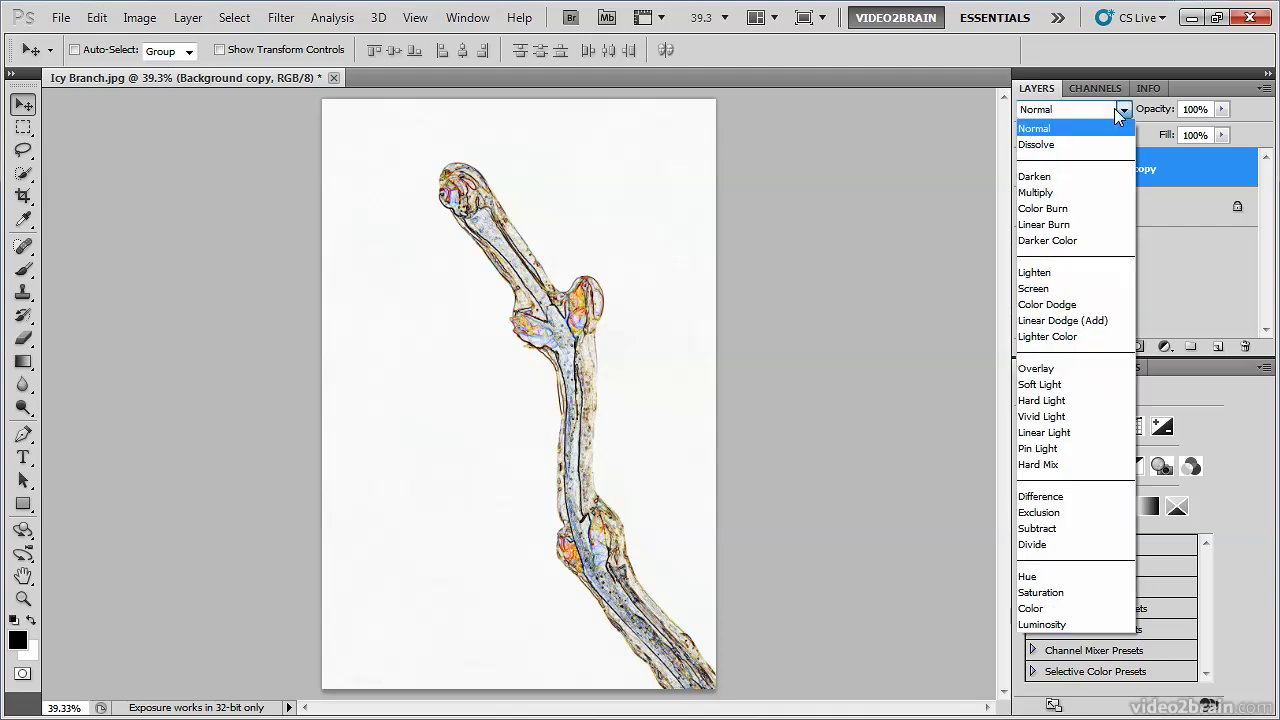
pyautogui.click(1068, 625)
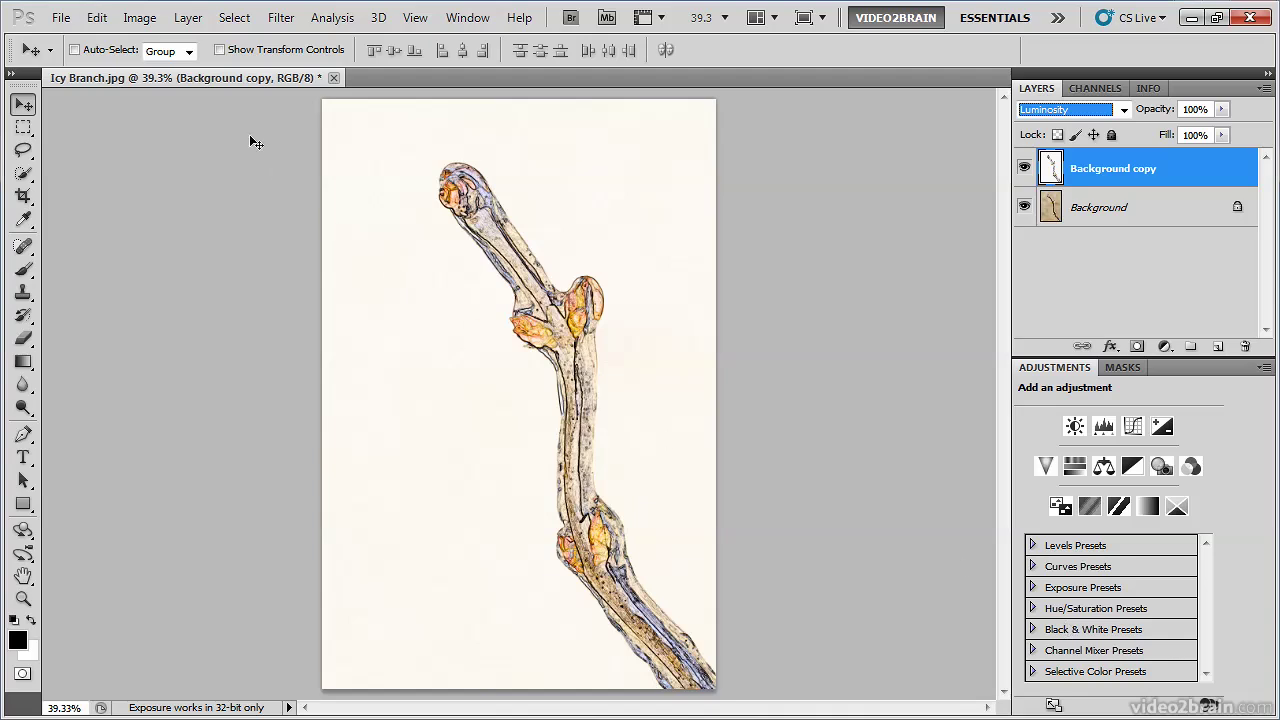
# - Duplicate the image as 'Icy Branch copy', fit it on screen, and set the edge layer to Multiply
pyautogui.click(140, 18)
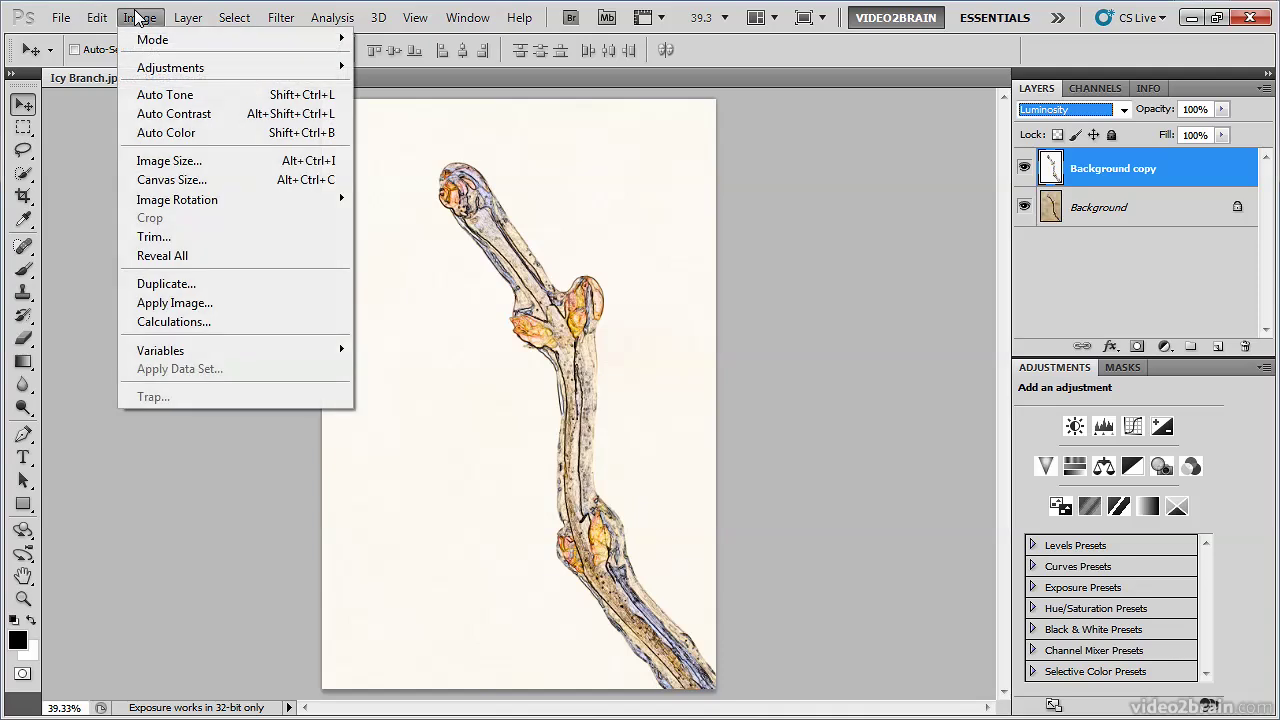
pyautogui.click(204, 285)
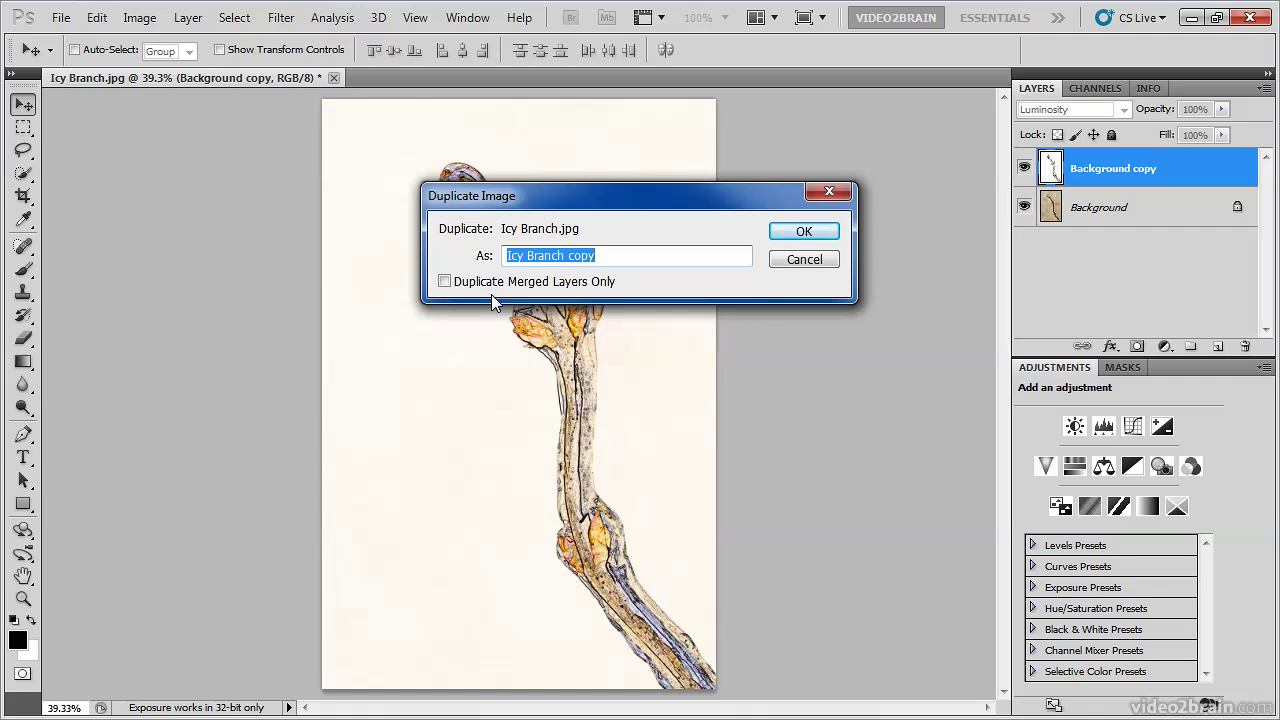
pyautogui.click(826, 235)
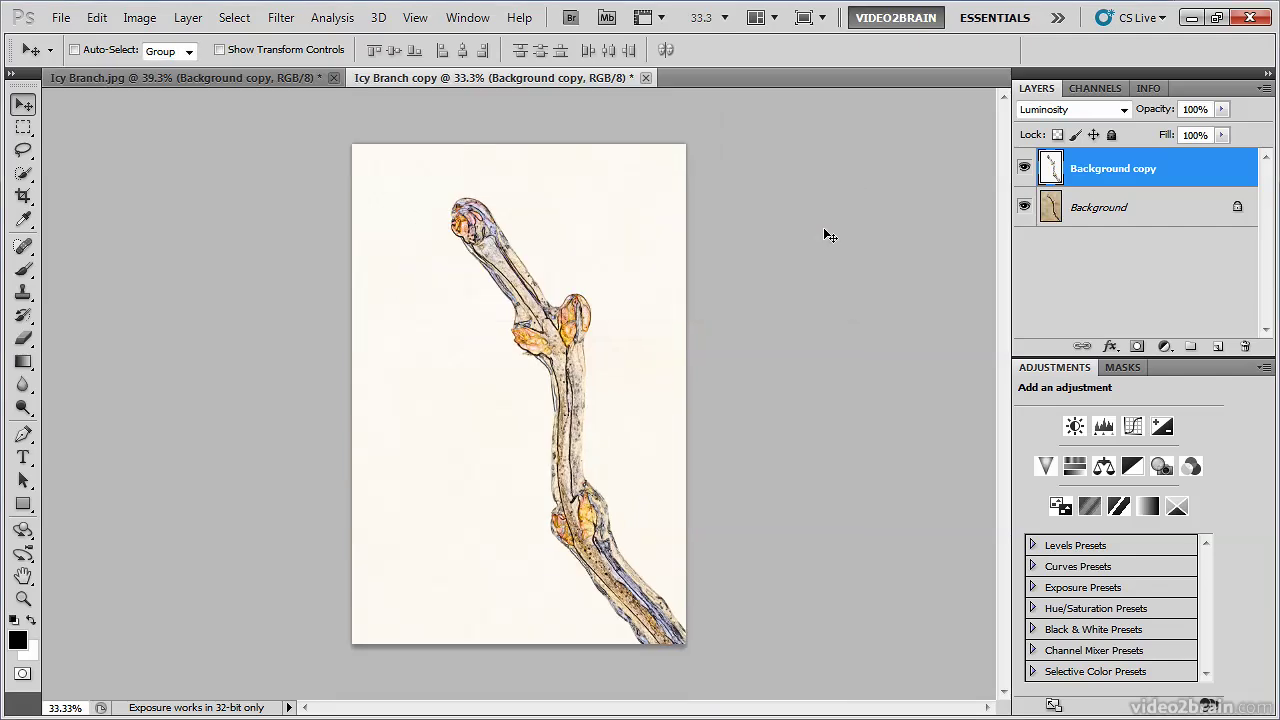
pyautogui.hotkey('ctrl', '0')
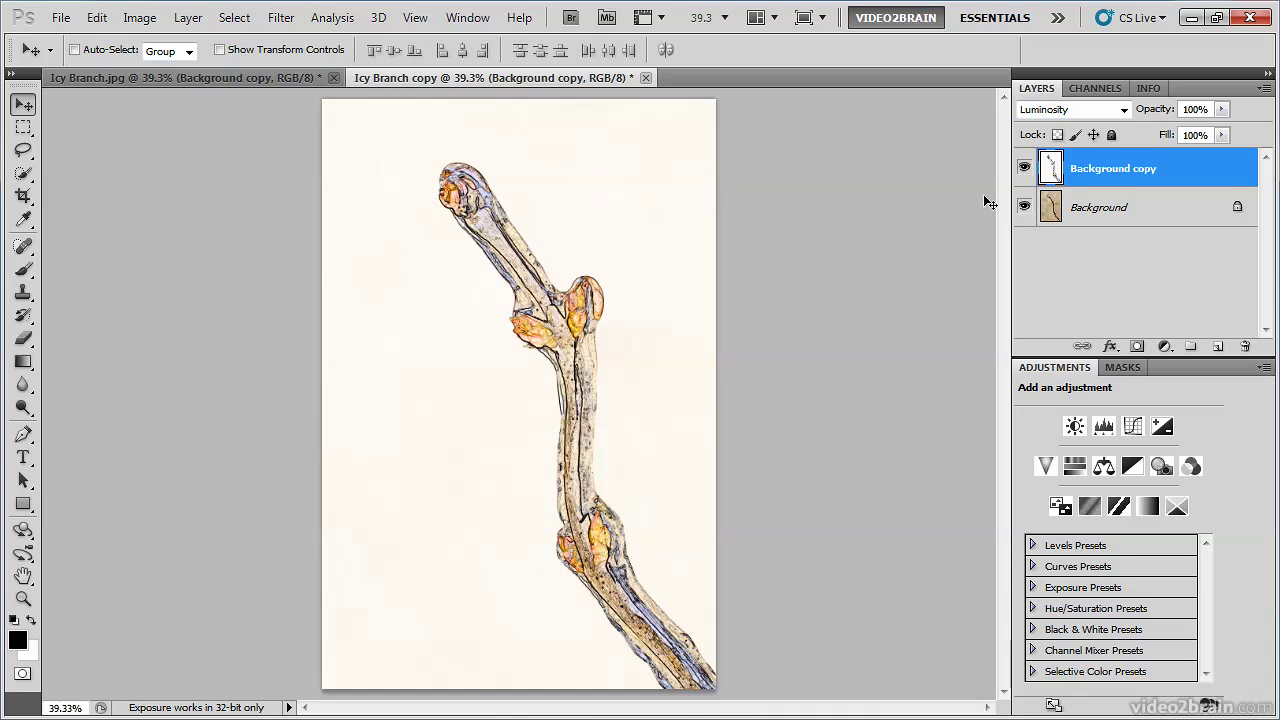
pyautogui.click(1108, 114)
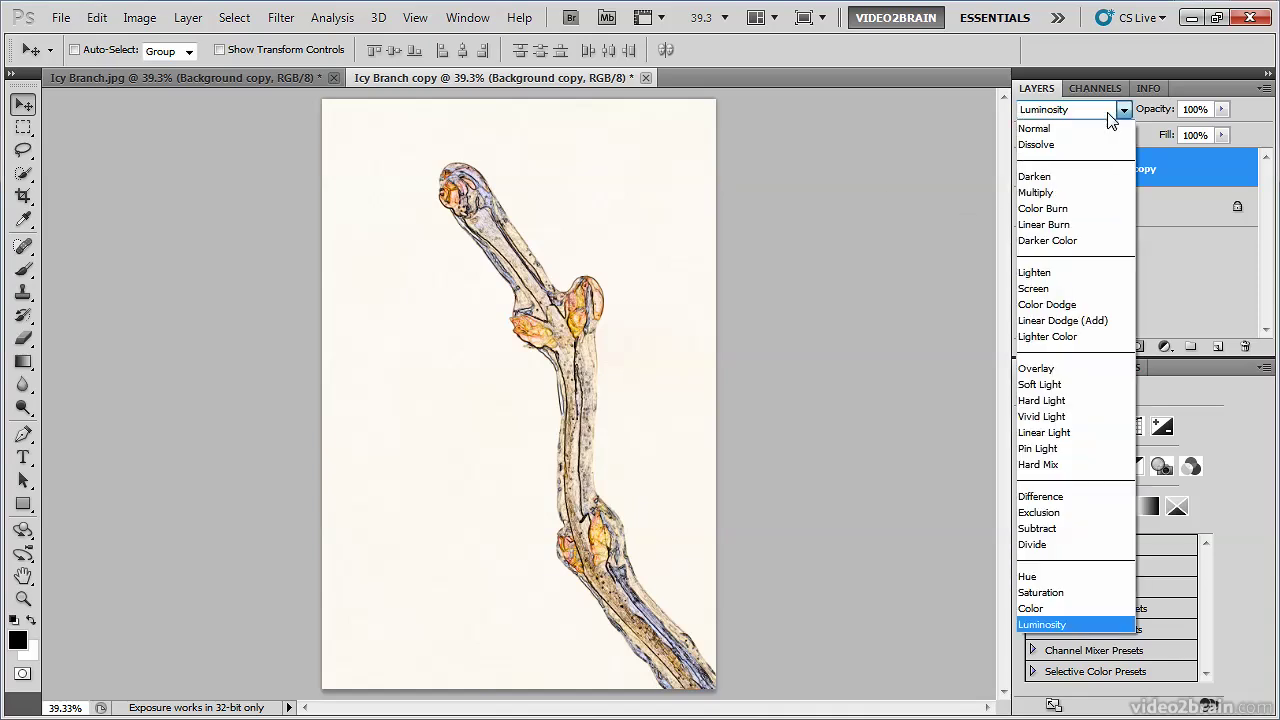
pyautogui.click(1085, 196)
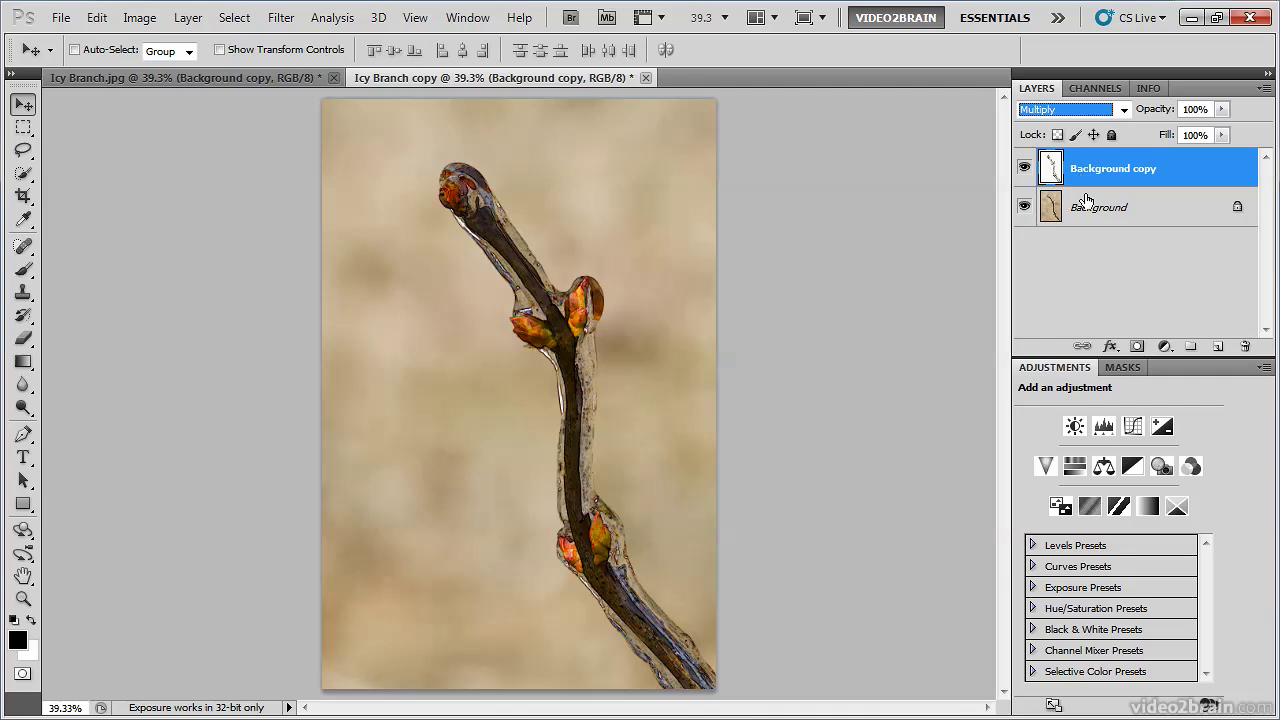
# - Add a Hue/Saturation layer at Saturation -100, clipped to the Background copy layer
pyautogui.click(1165, 347)
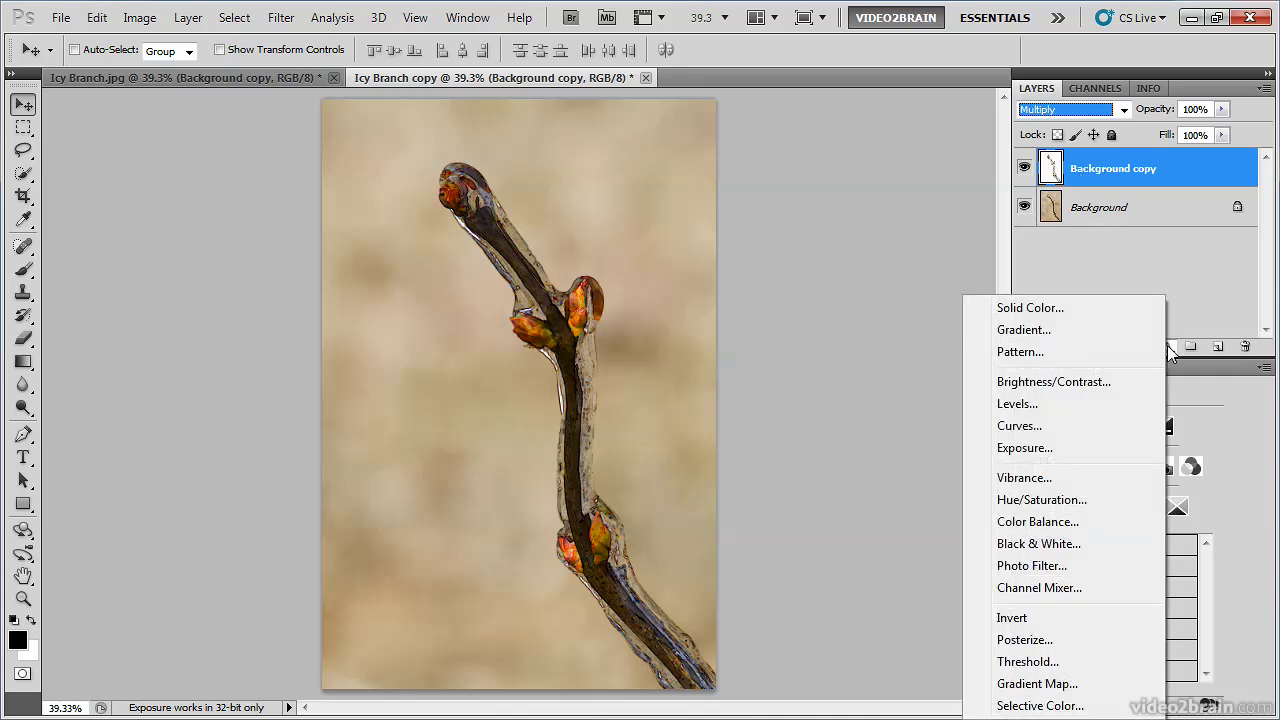
pyautogui.click(1080, 501)
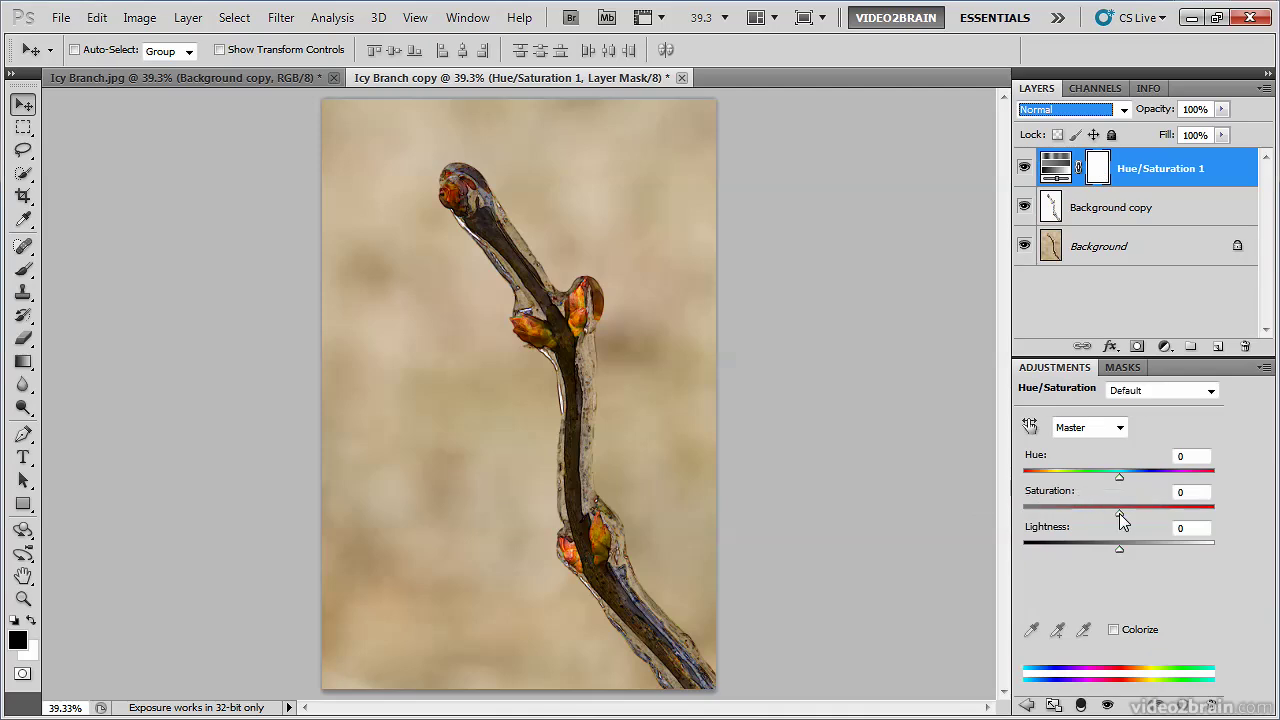
pyautogui.moveTo(1119, 513); pyautogui.dragTo(992, 508)
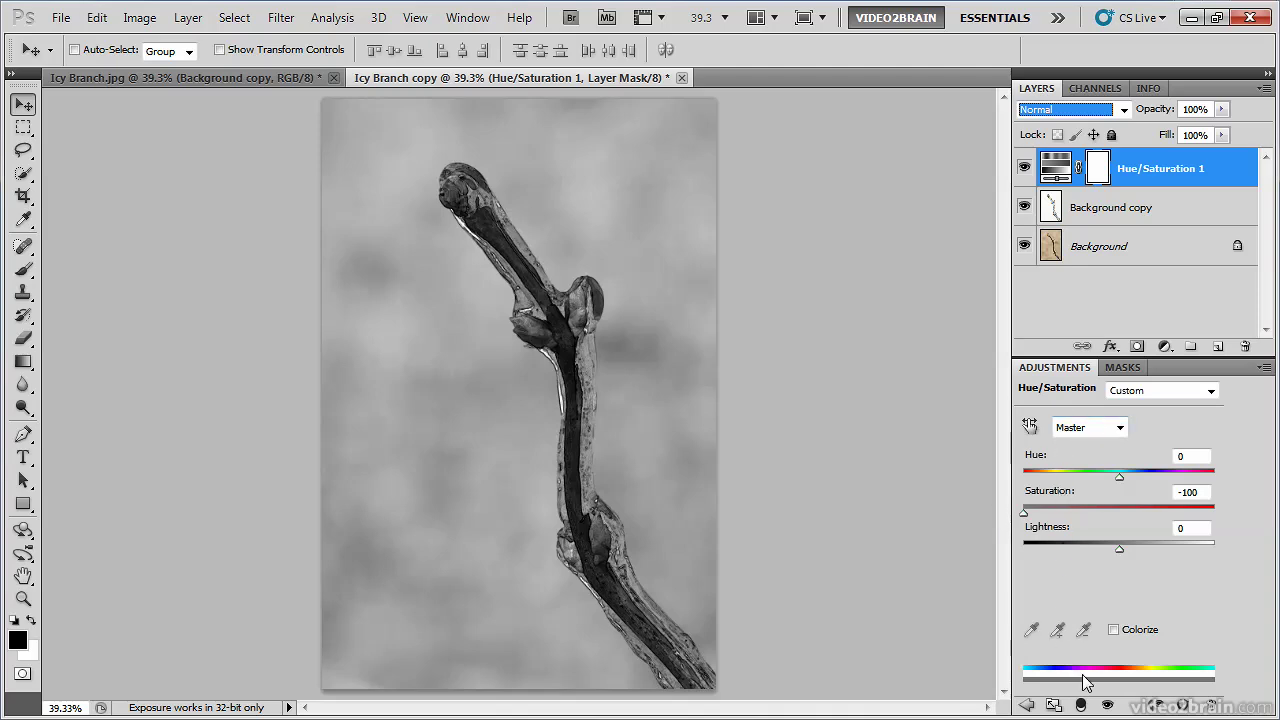
pyautogui.click(1081, 706)
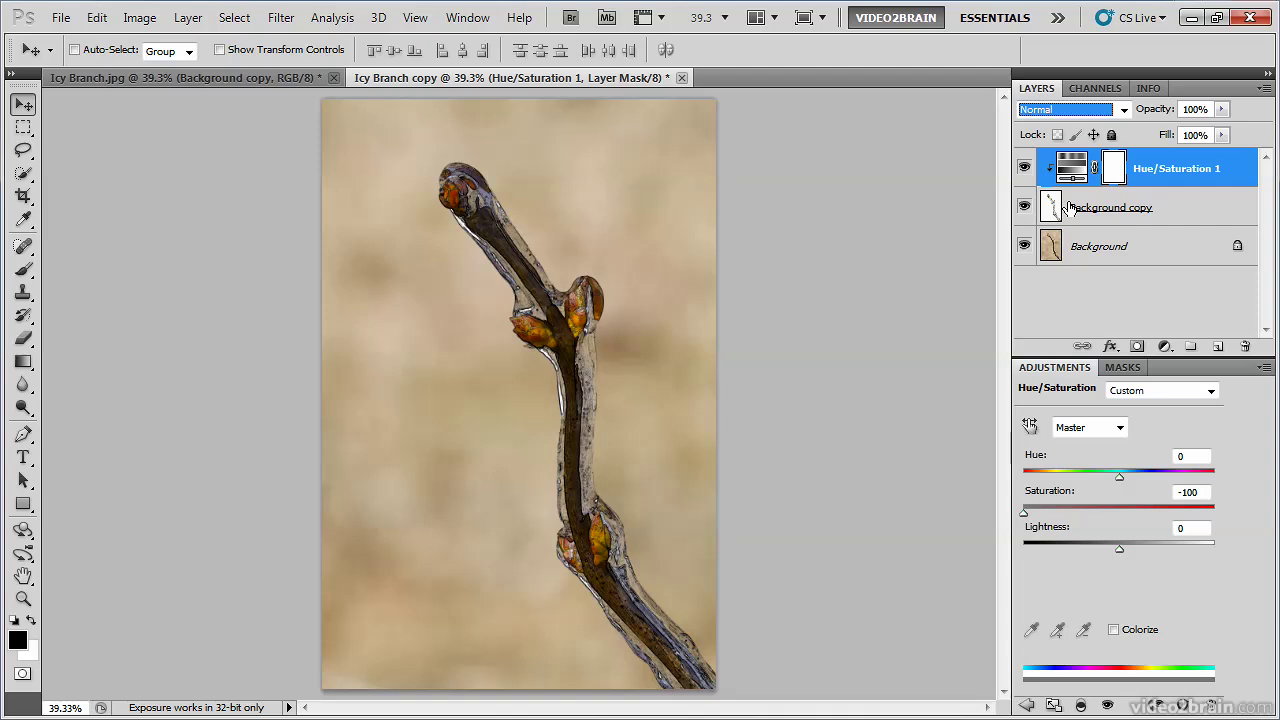
# - Add a Levels layer clipped to the layer below, with input levels 147, 0.70 and 190
pyautogui.click(1165, 346)
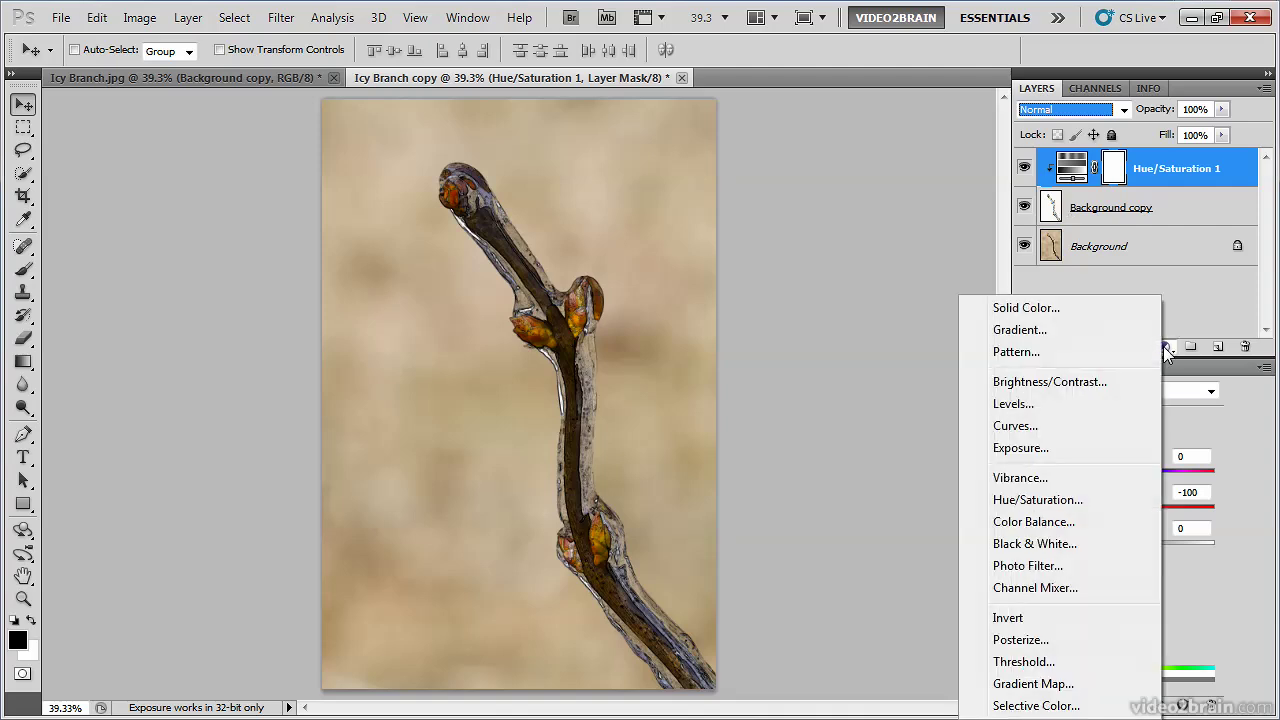
pyautogui.click(1100, 408)
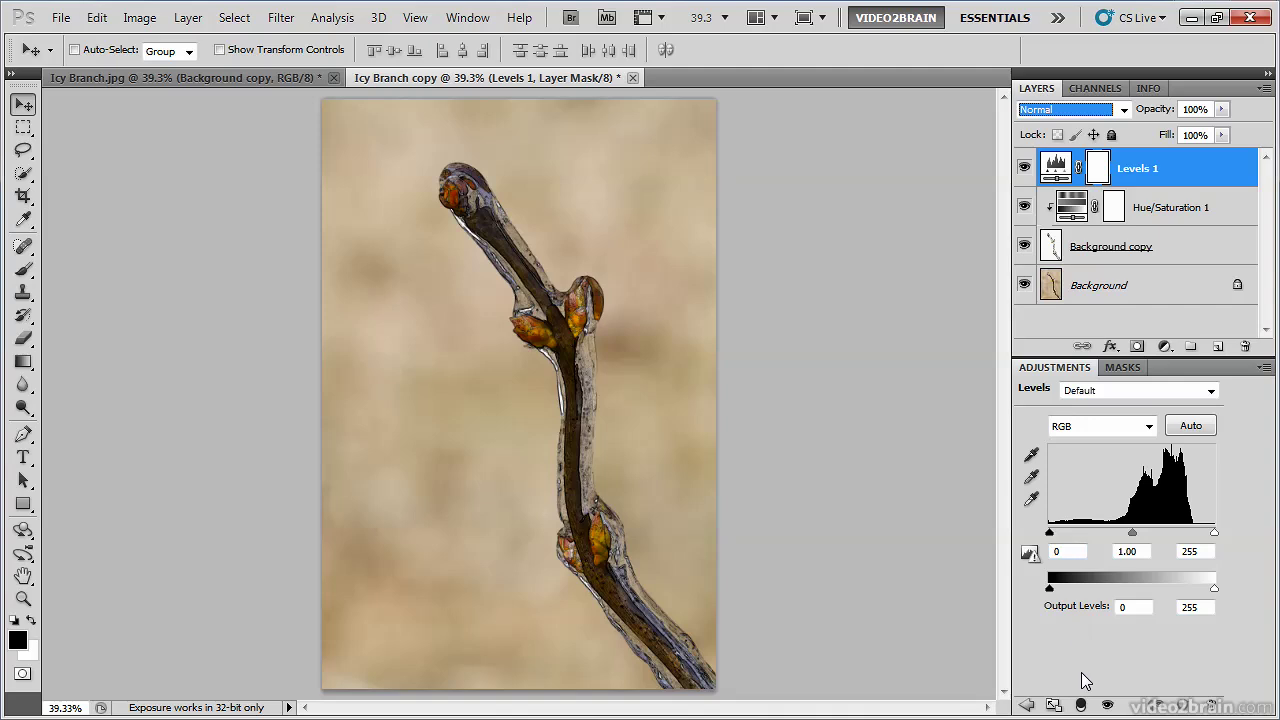
pyautogui.click(1082, 705)
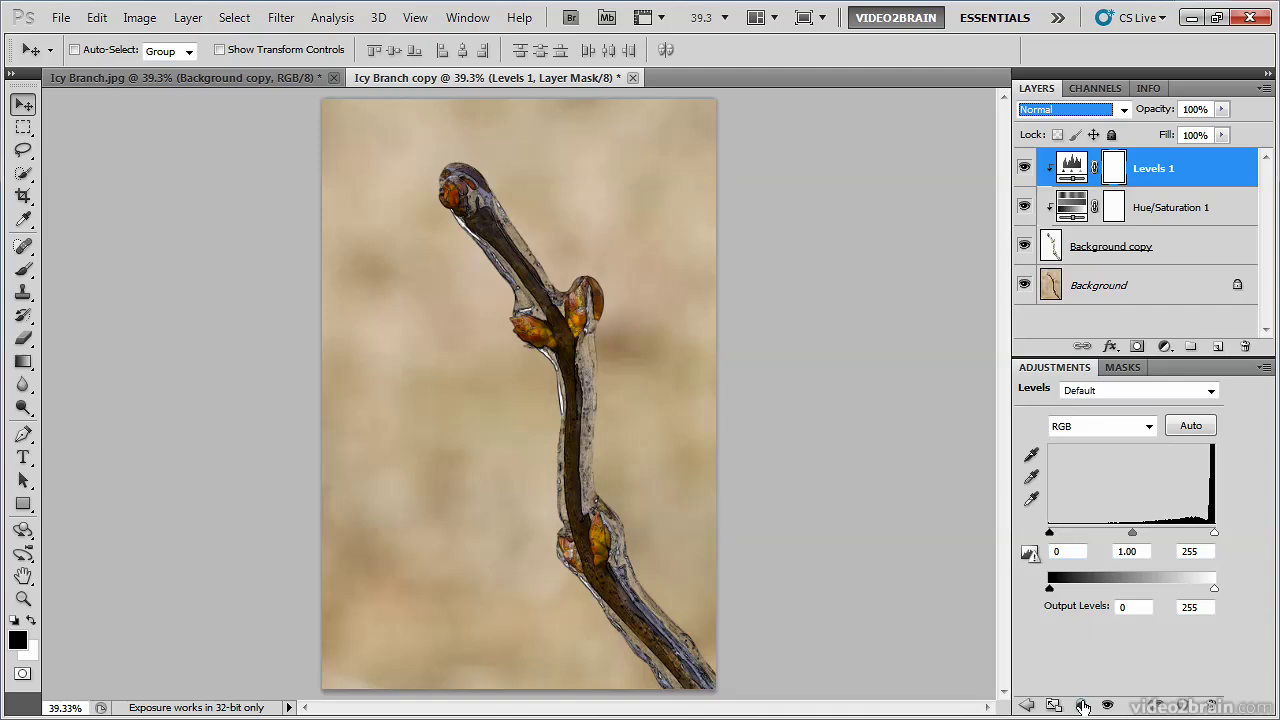
pyautogui.moveTo(1214, 533); pyautogui.dragTo(1172, 538)
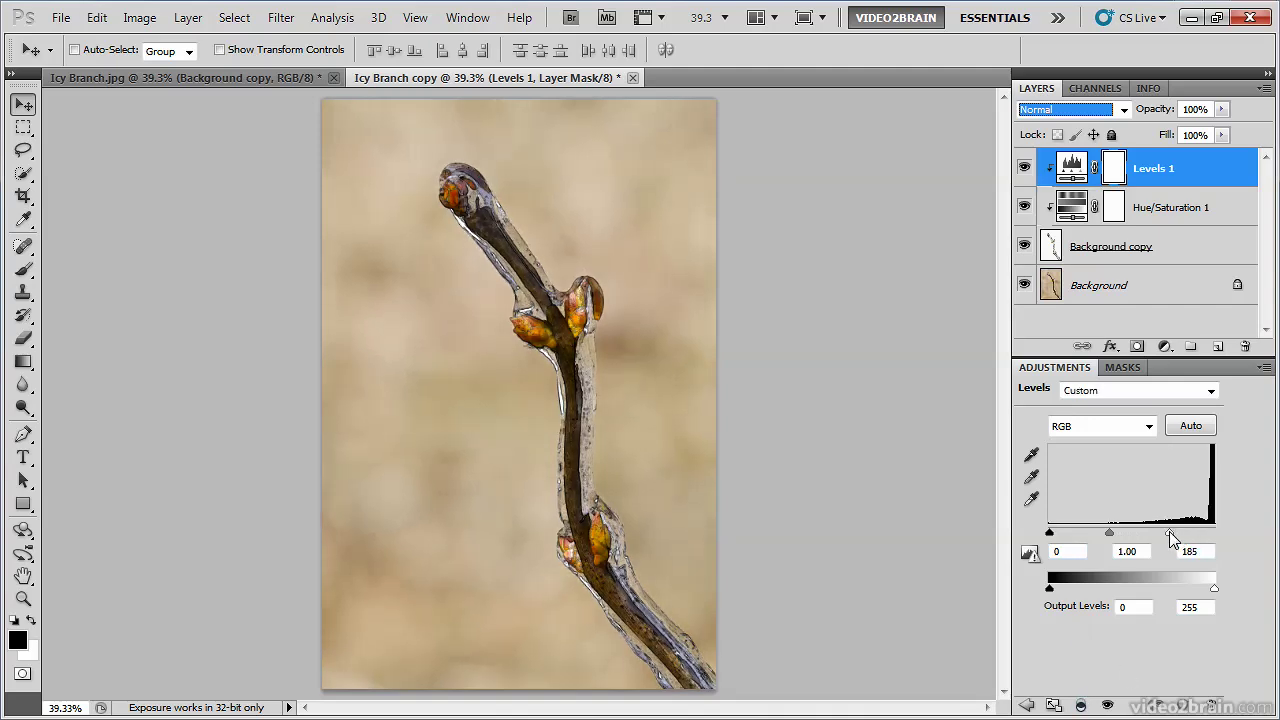
pyautogui.moveTo(1049, 533); pyautogui.dragTo(1155, 537)
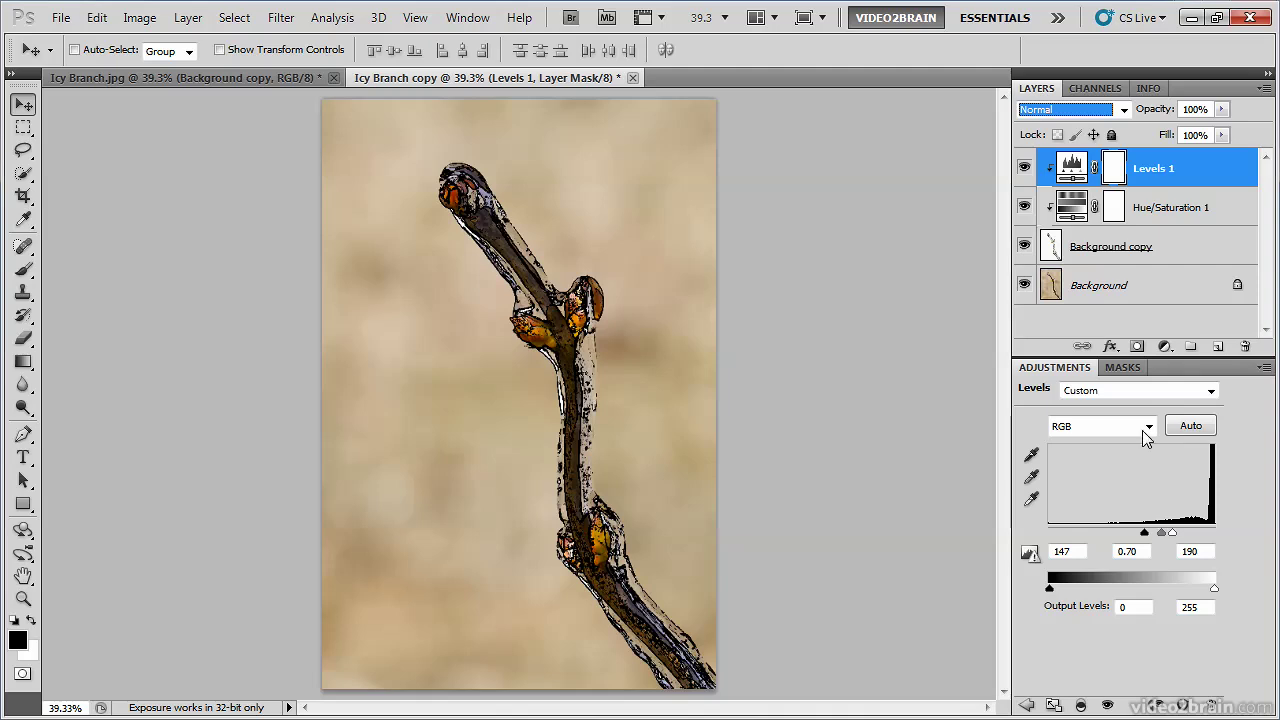
# - Convert Background into Layer 0 and add an empty Layer 1 beneath it
pyautogui.doubleClick(1052, 288)
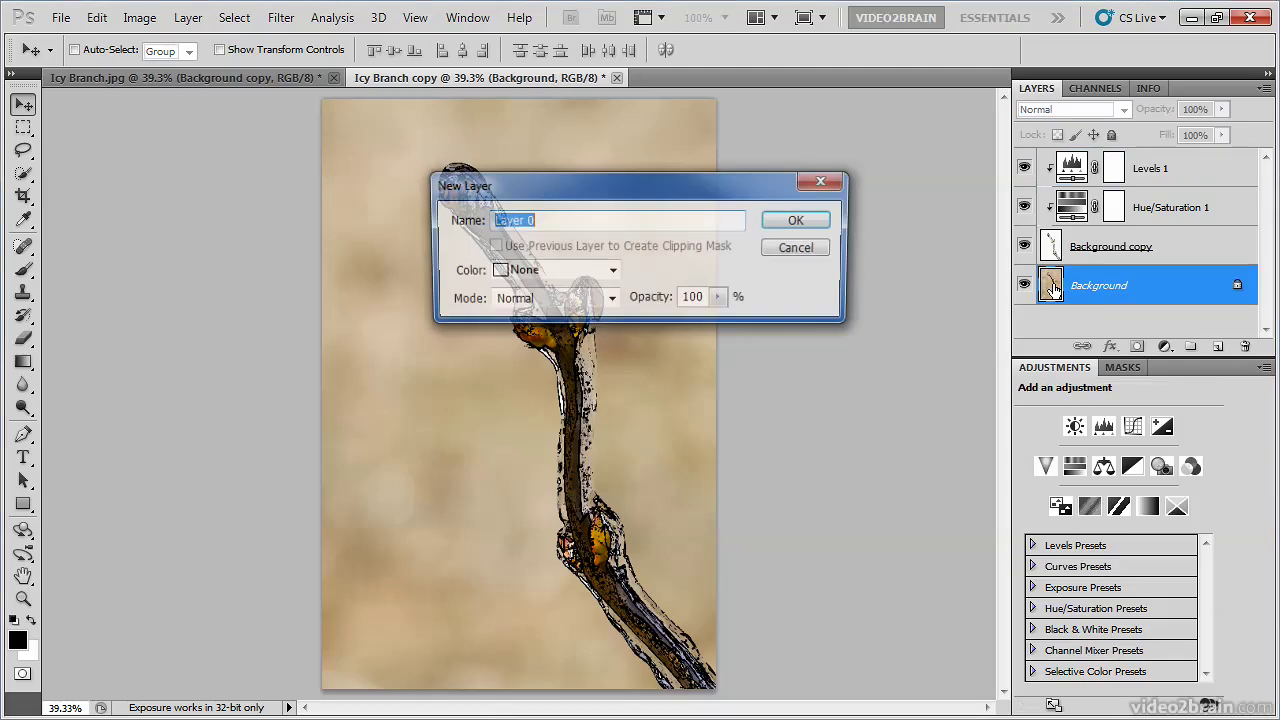
pyautogui.click(810, 227)
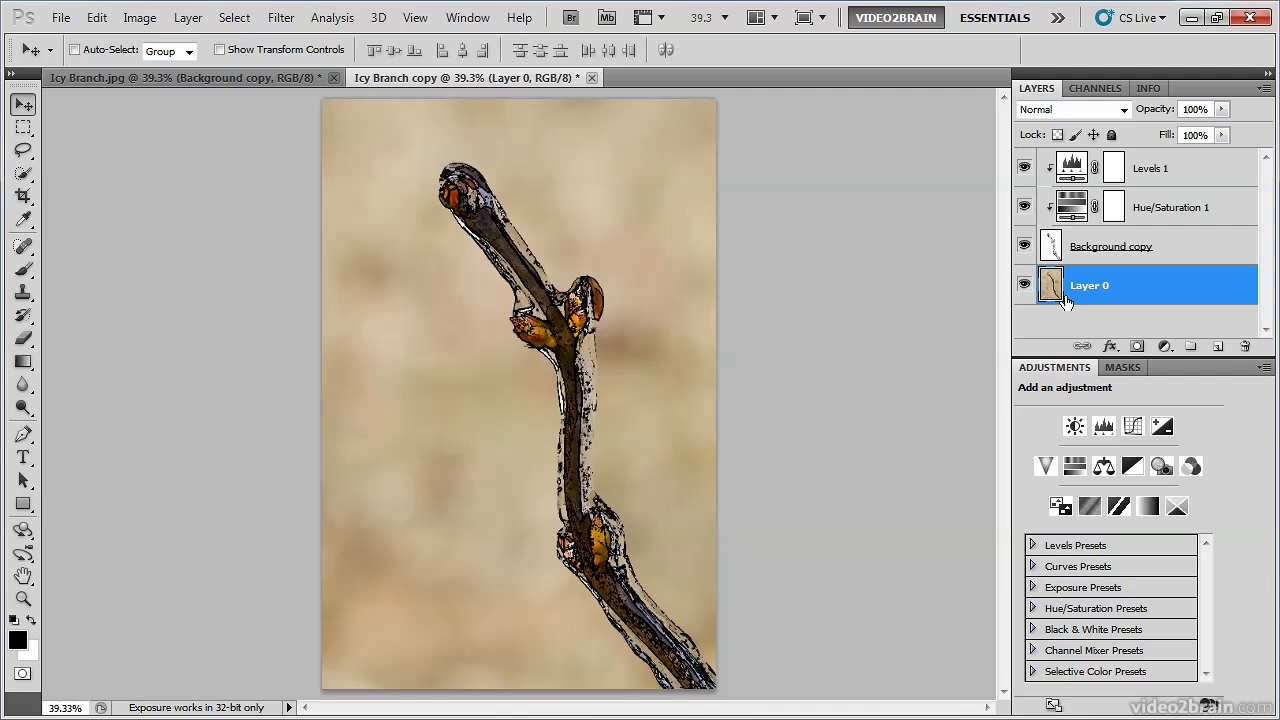
pyautogui.keyDown('ctrl'); pyautogui.click(1221, 348); pyautogui.keyUp('ctrl')
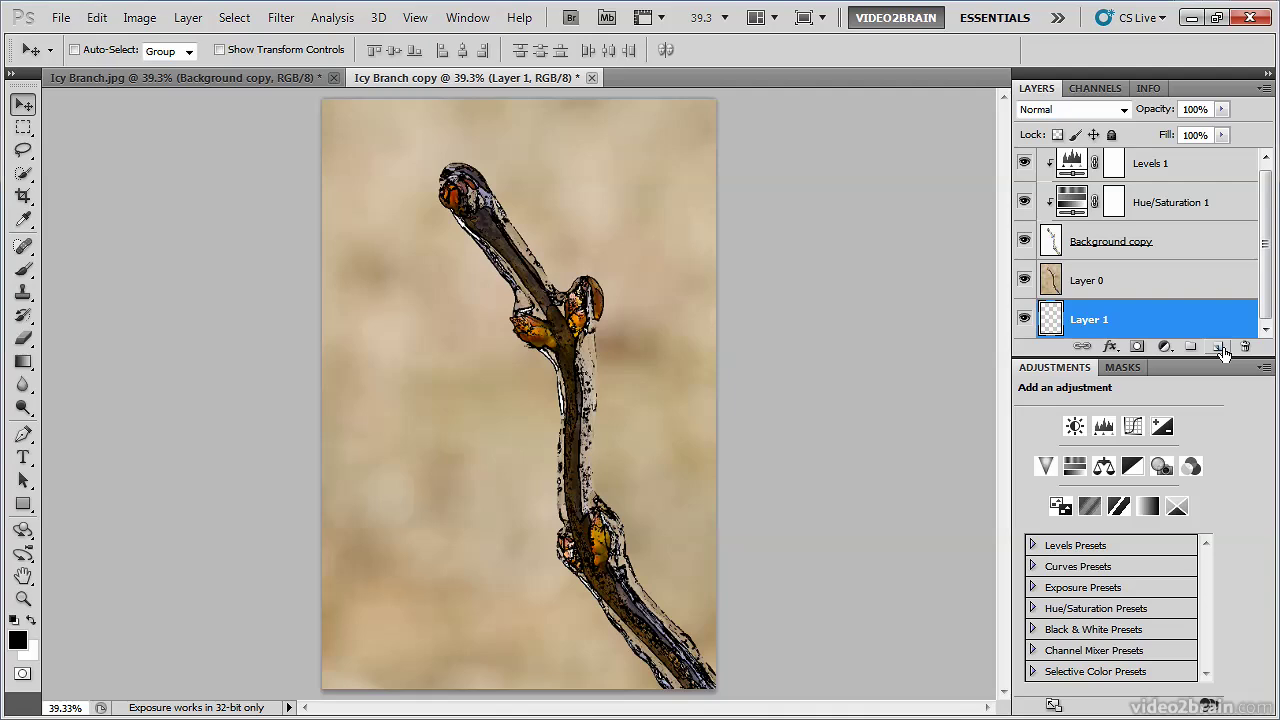
# - Fill Layer 1 with white and lower Layer 0's opacity to 63%
pyautogui.click(100, 18)
pyautogui.click(187, 290)
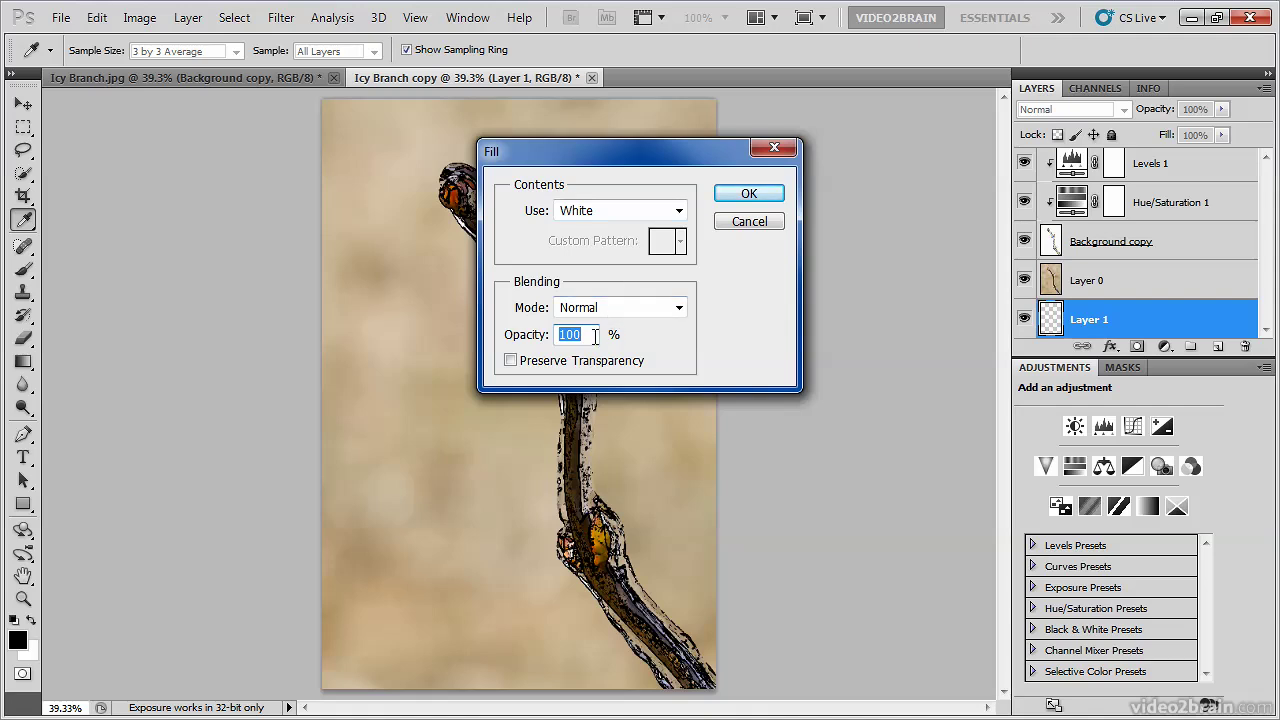
pyautogui.click(765, 193)
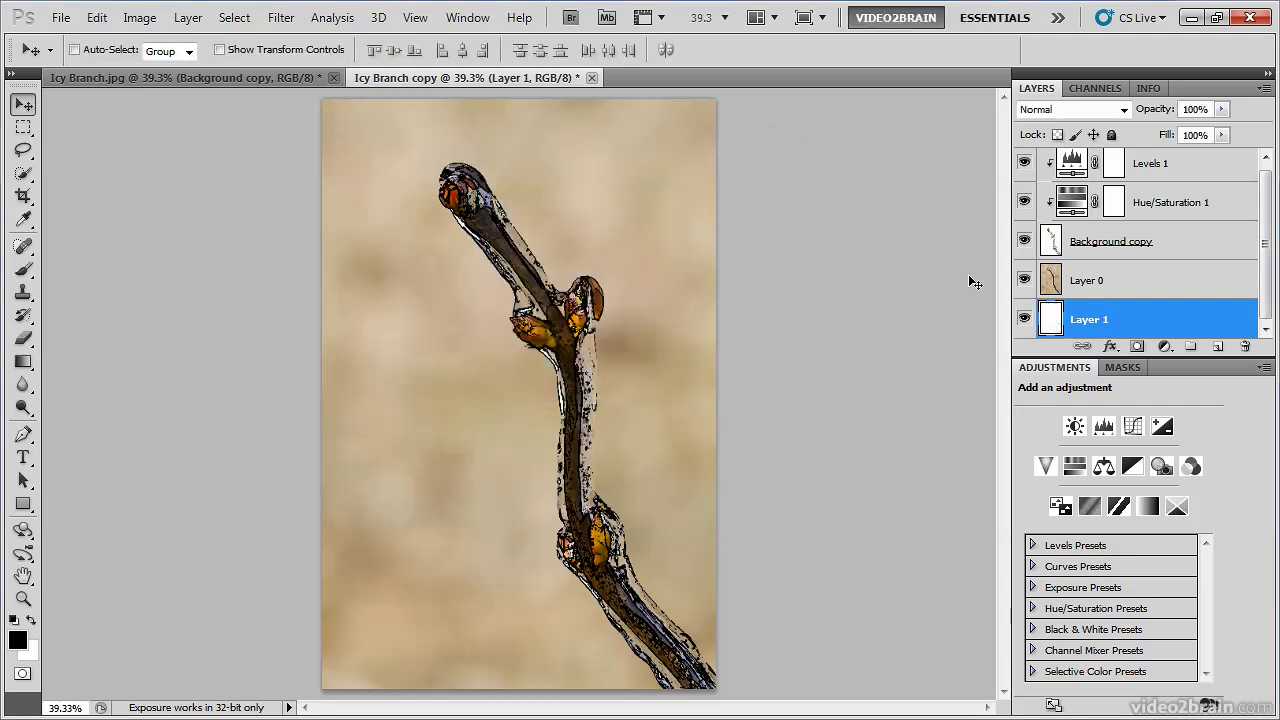
pyautogui.click(1110, 289)
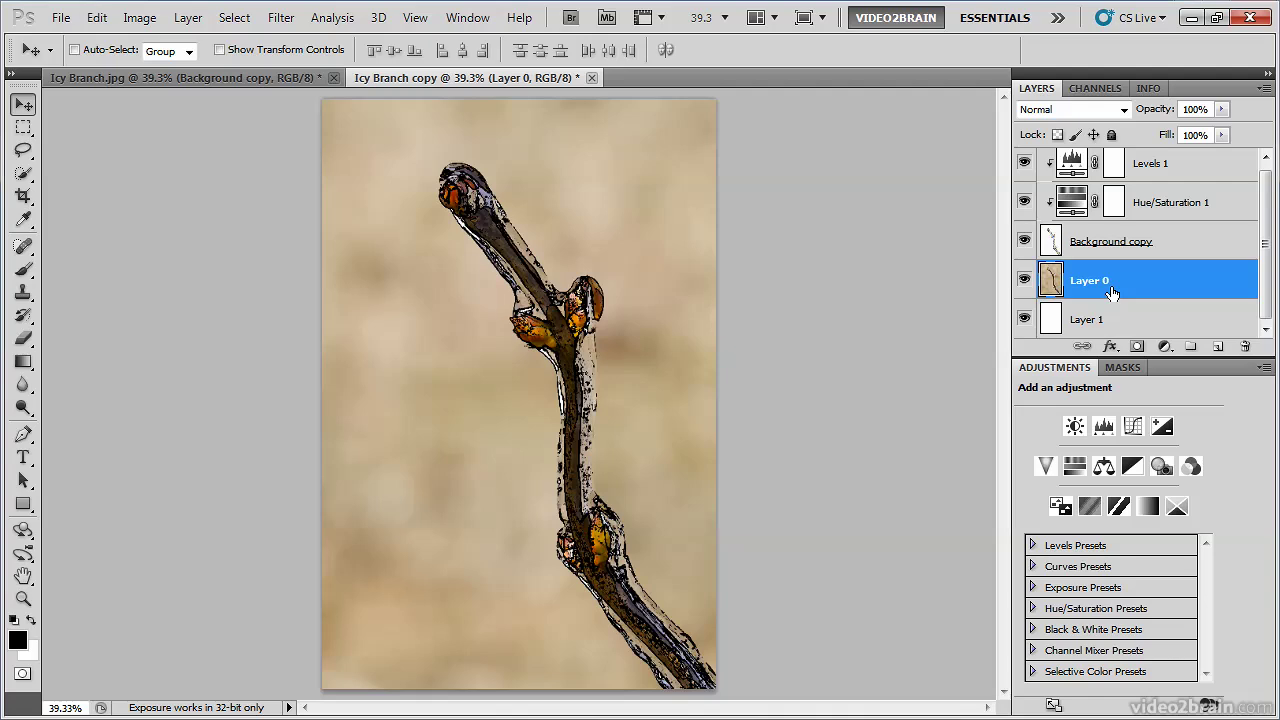
pyautogui.moveTo(1168, 117); pyautogui.dragTo(1123, 112)
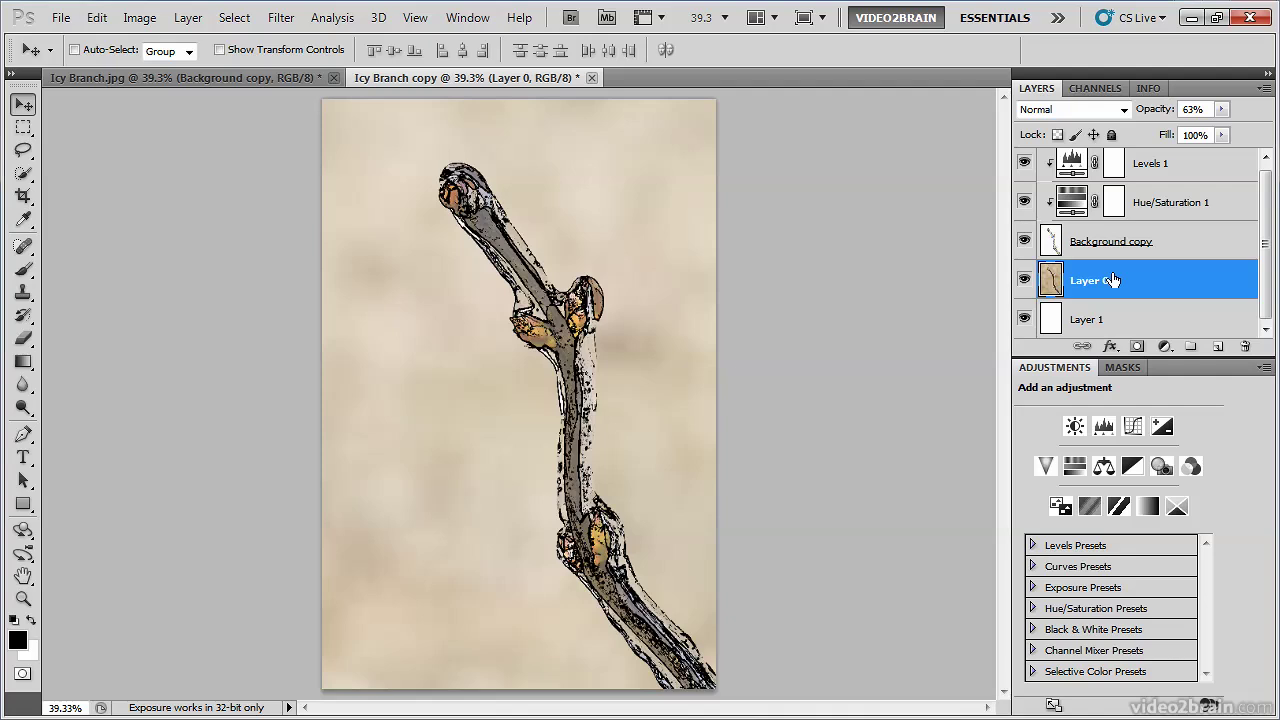
# - Add a Curves adjustment layer with the midpoint raised to brighten the image
pyautogui.click(1165, 346)
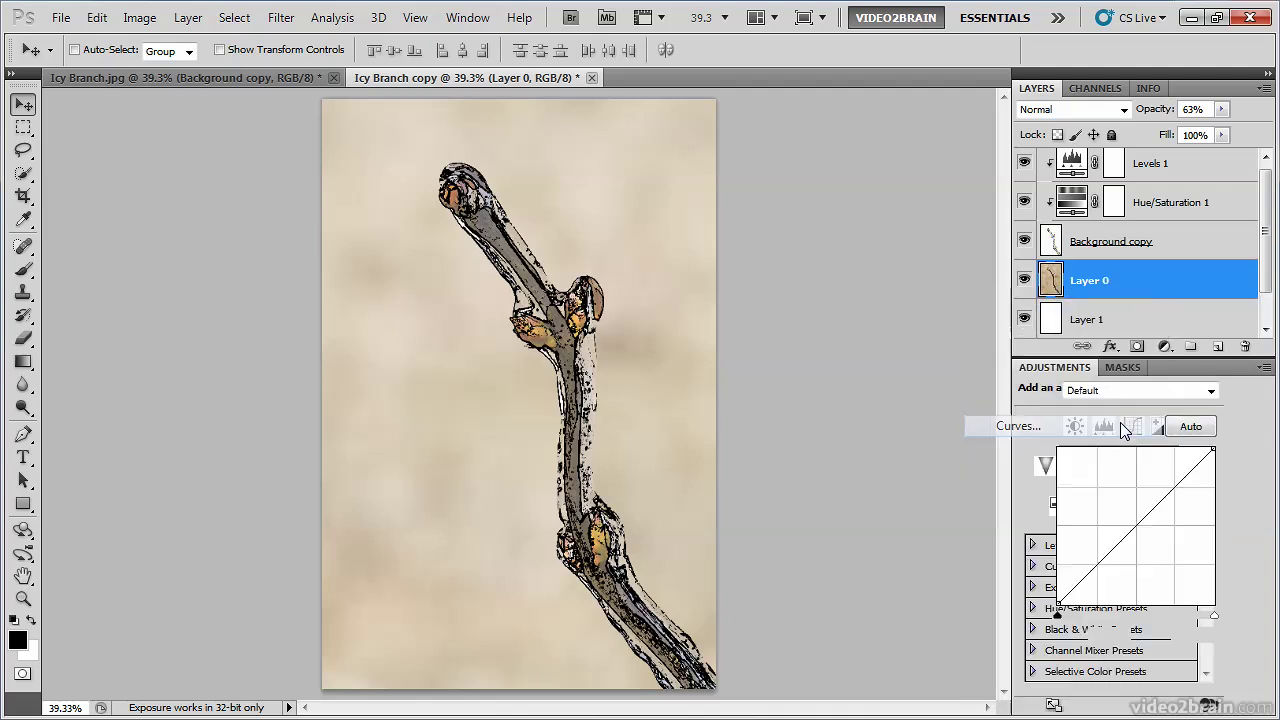
pyautogui.click(1120, 425)
pyautogui.moveTo(1131, 531); pyautogui.dragTo(1127, 513)
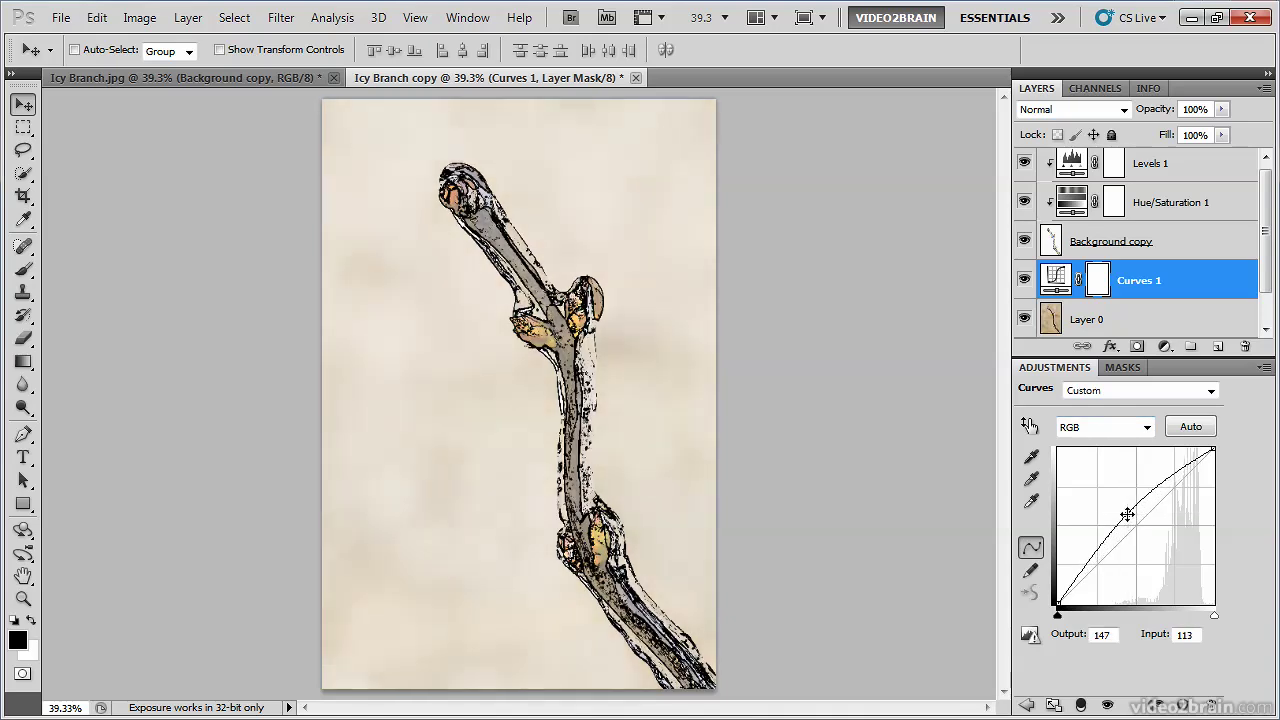
# - Add a Hue/Saturation adjustment layer with Saturation set to -43
pyautogui.click(1164, 345)
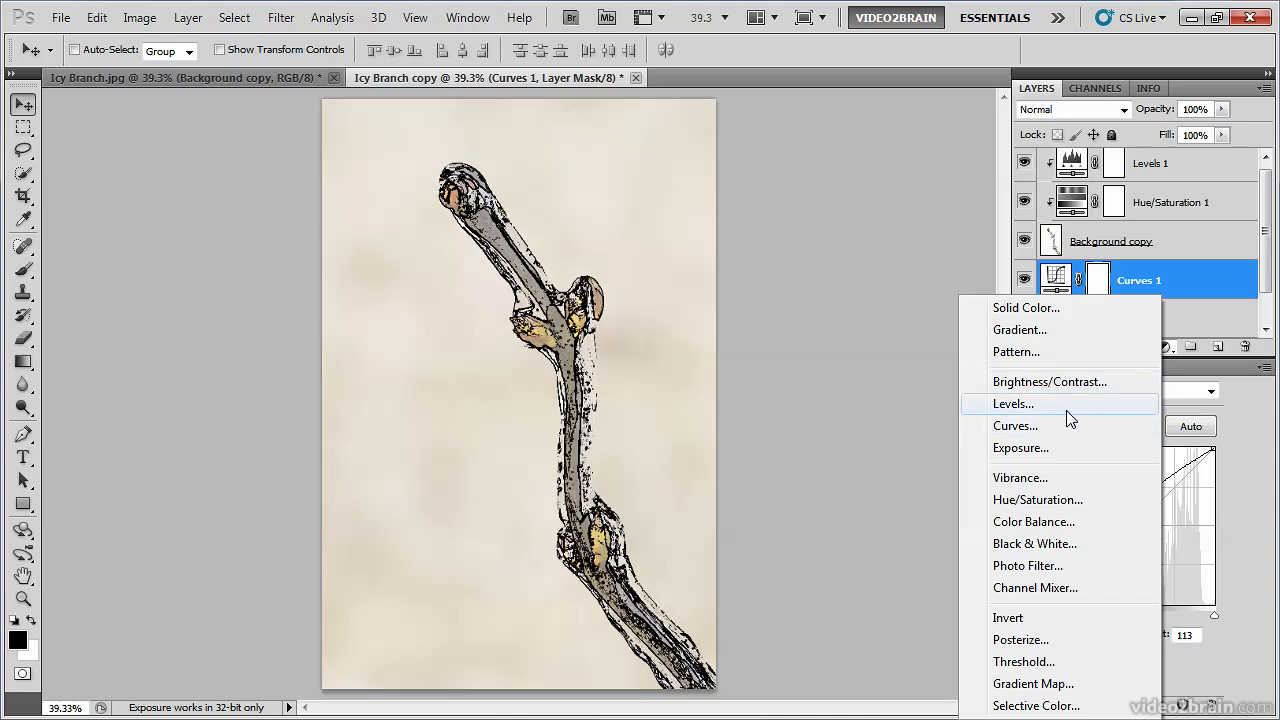
pyautogui.click(1062, 505)
pyautogui.moveTo(1119, 513); pyautogui.dragTo(1077, 512)
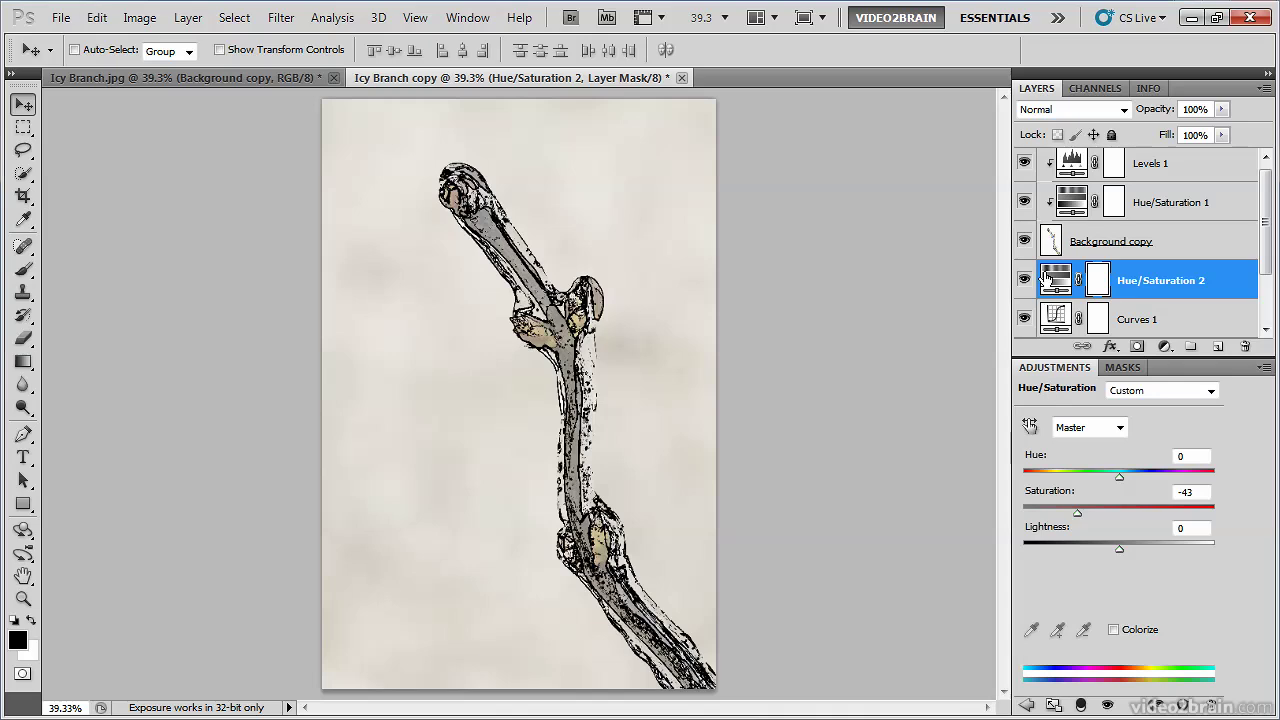
# - Set the Background copy edge layer's opacity to 76%
pyautogui.click(1053, 243)
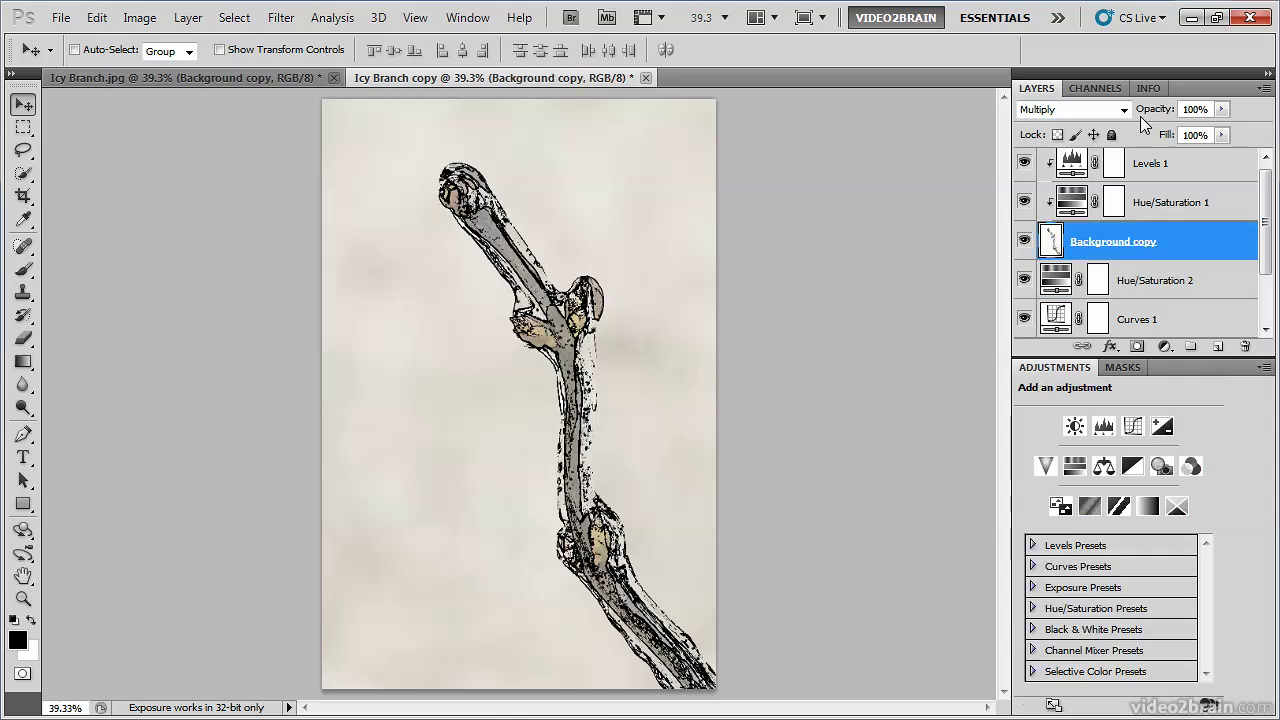
pyautogui.moveTo(1162, 113)
pyautogui.mouseDown()
pyautogui.moveTo(1127, 108)
pyautogui.moveTo(1145, 107)
pyautogui.mouseUp()
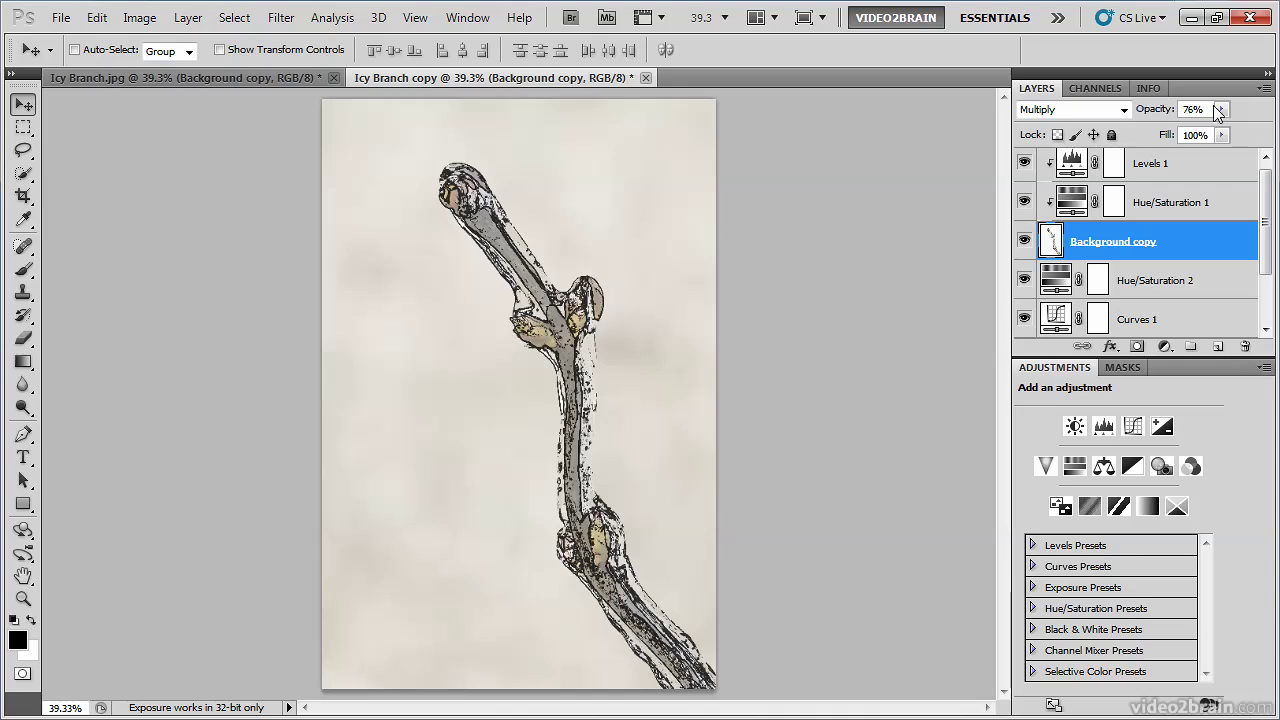
pyautogui.click(145, 77)
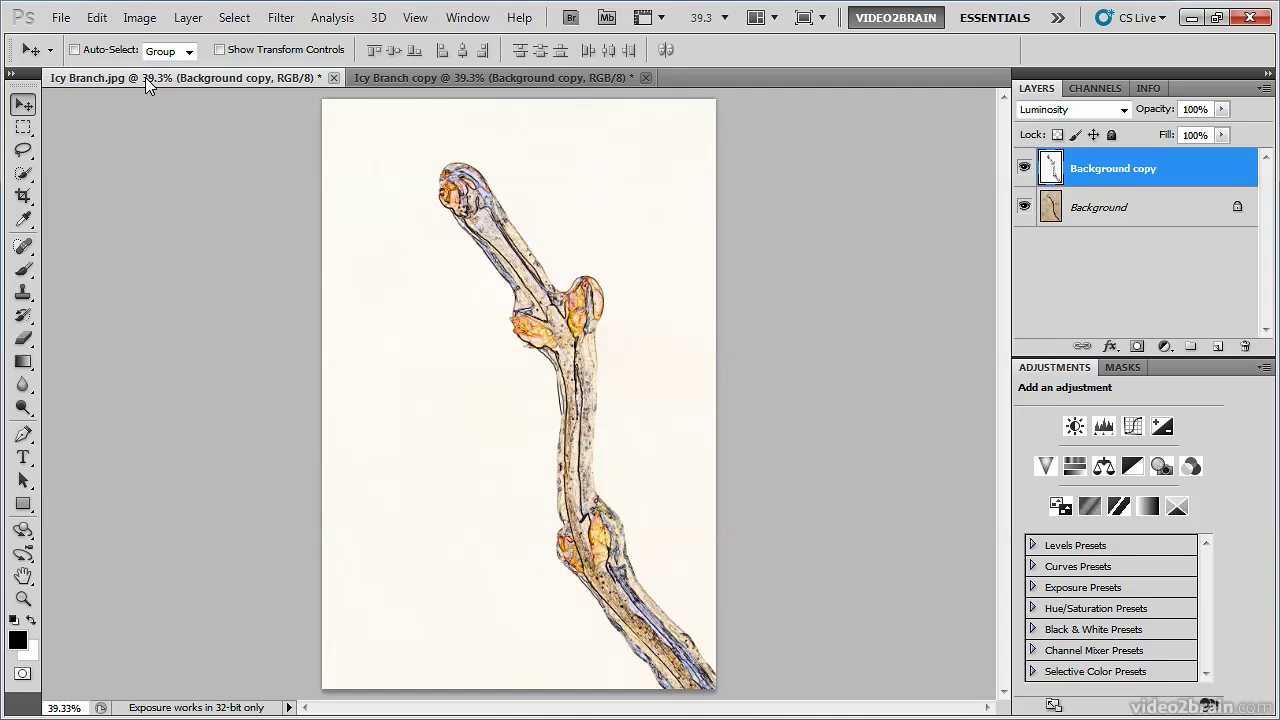
pyautogui.click(405, 78)
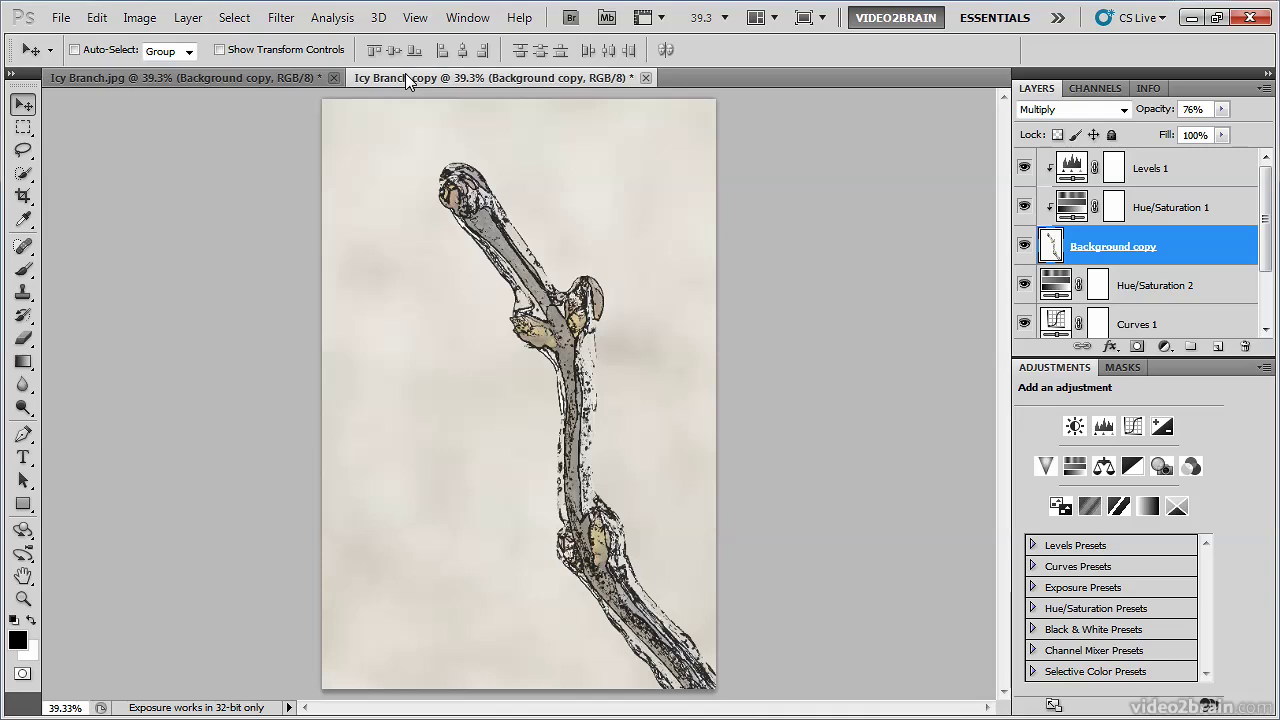